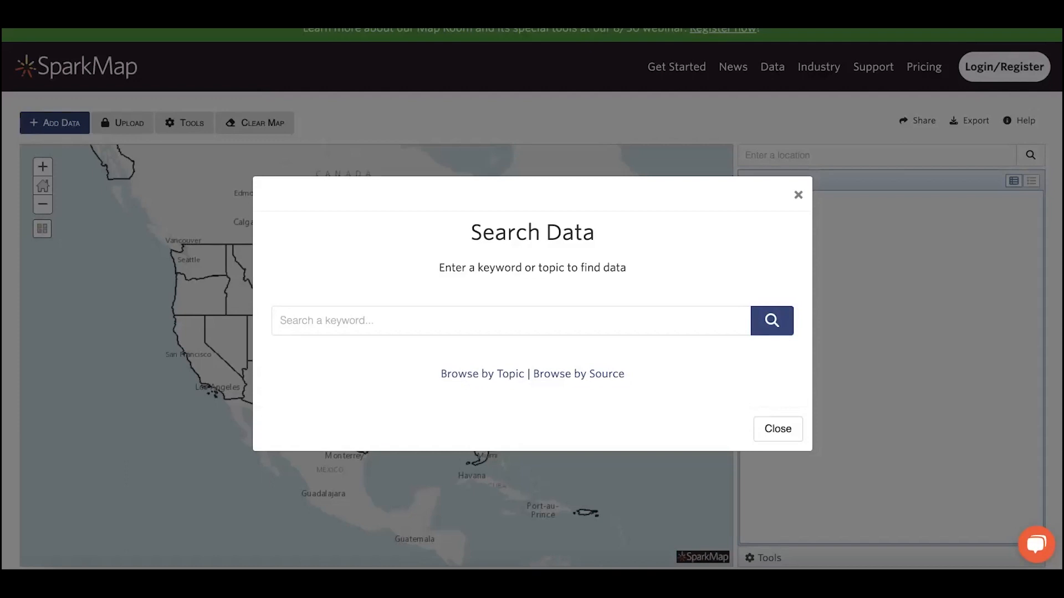
Step: Search the map data catalogue for the keyword "Fema"
left_click(570, 319)
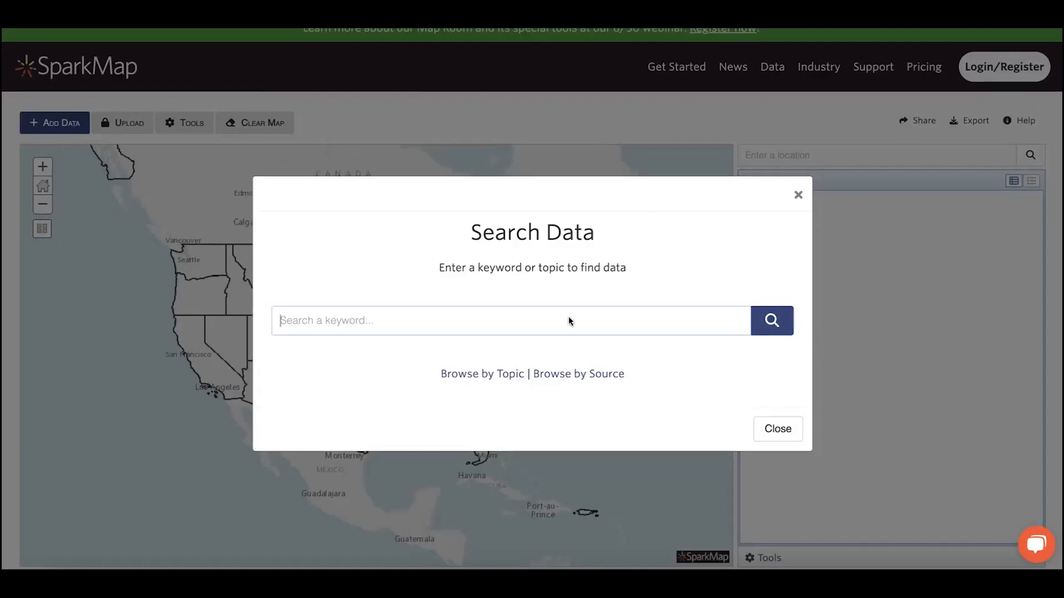
type("Fema")
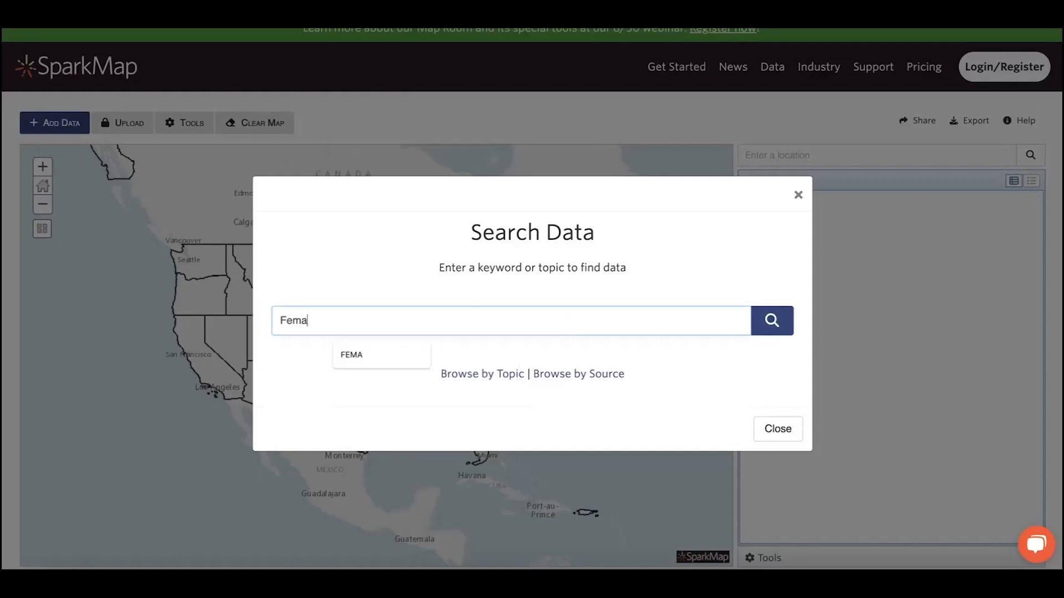
key("Return")
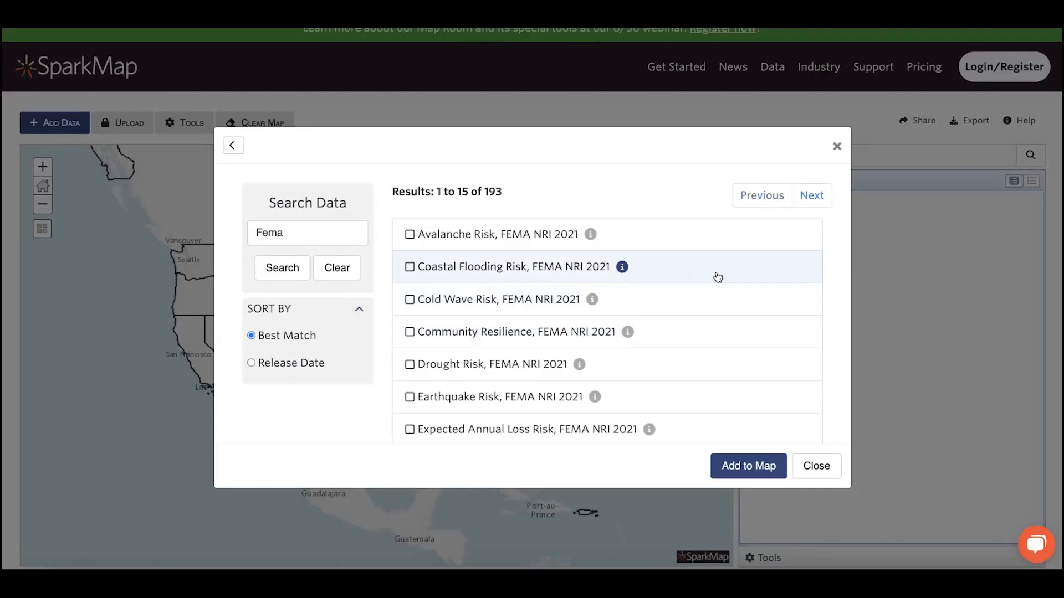
Step: Look through the first page of FEMA results to see which National Risk Index hazard layers are offered
scroll(718, 277, "down", 1)
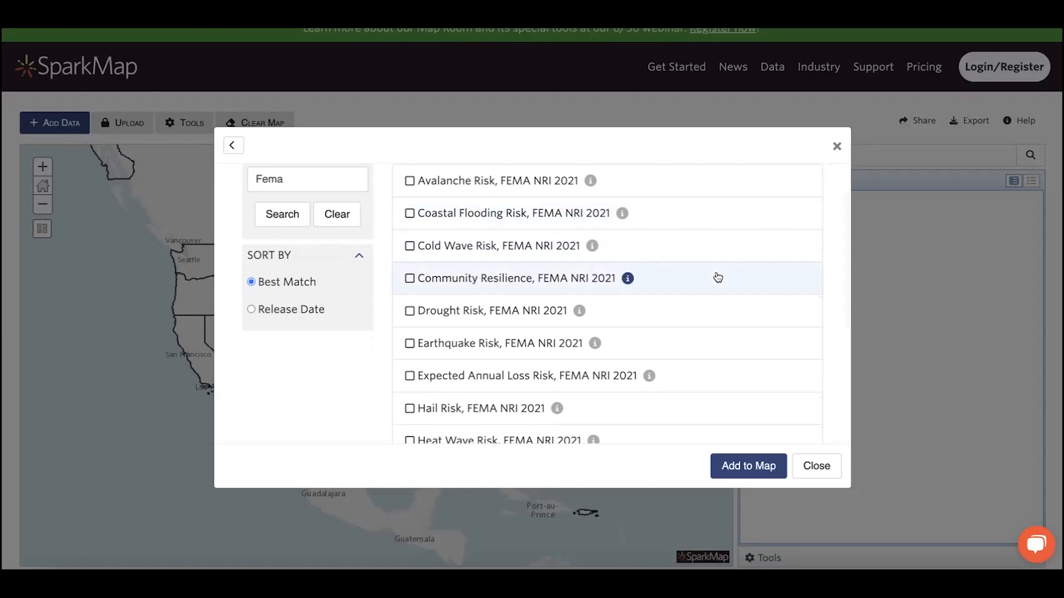
scroll(718, 277, "down", 1)
scroll(718, 277, "down", 1)
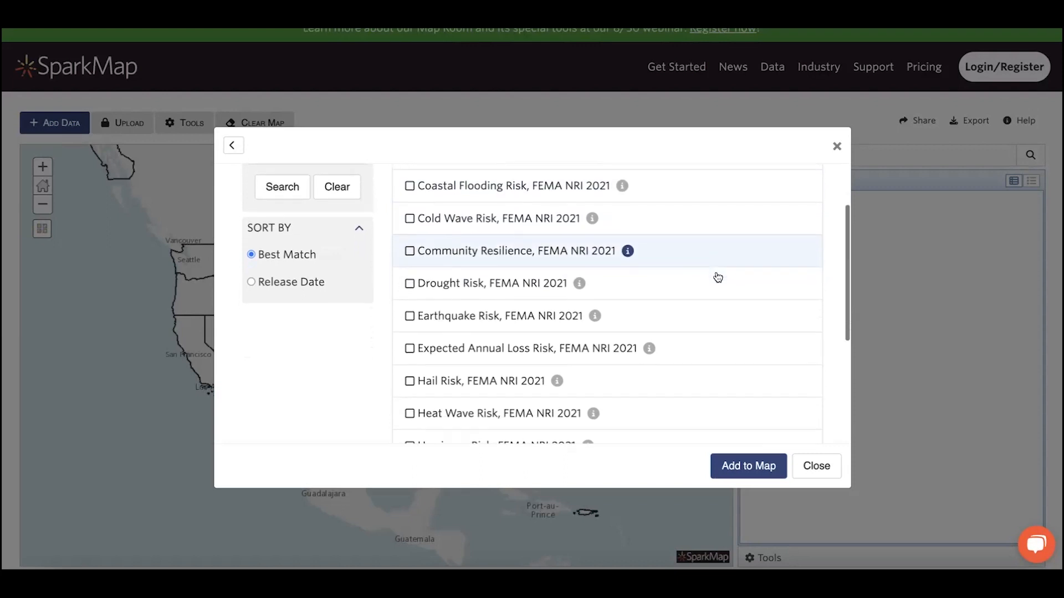
scroll(718, 277, "down", 1)
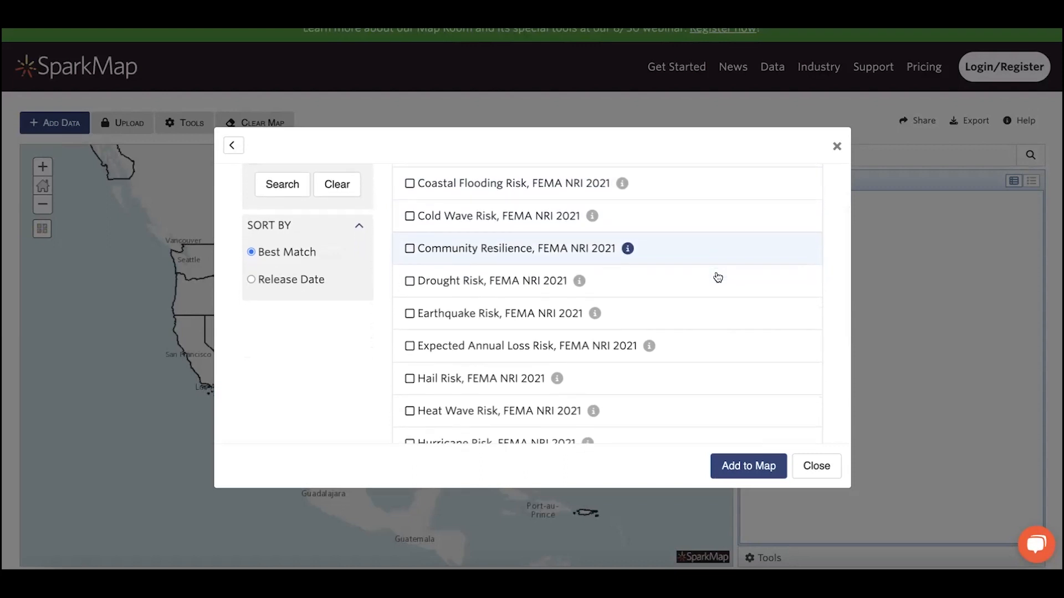
scroll(718, 277, "down", 1)
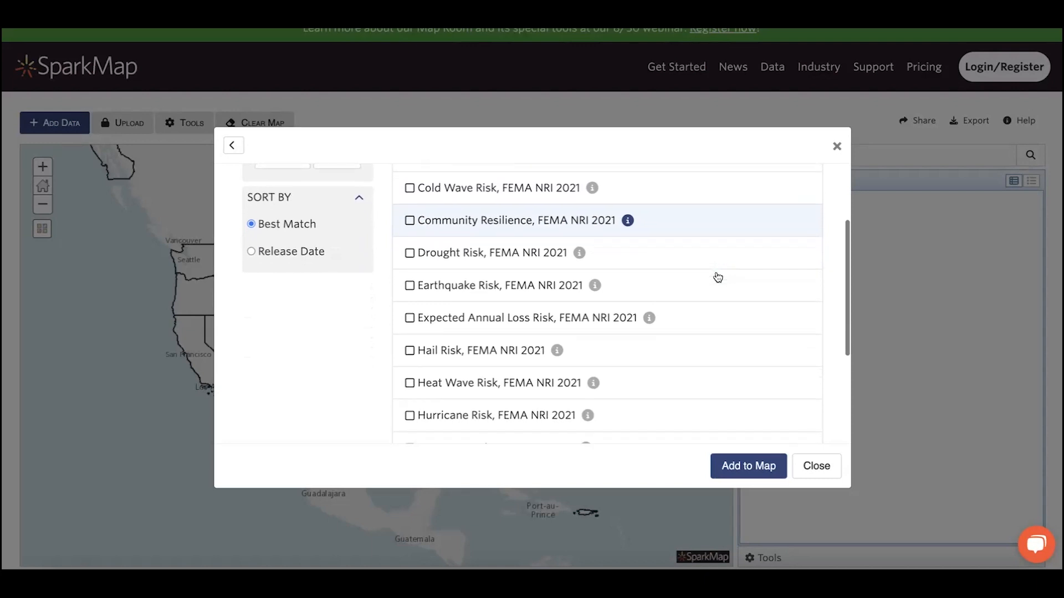
scroll(714, 277, "down", 3)
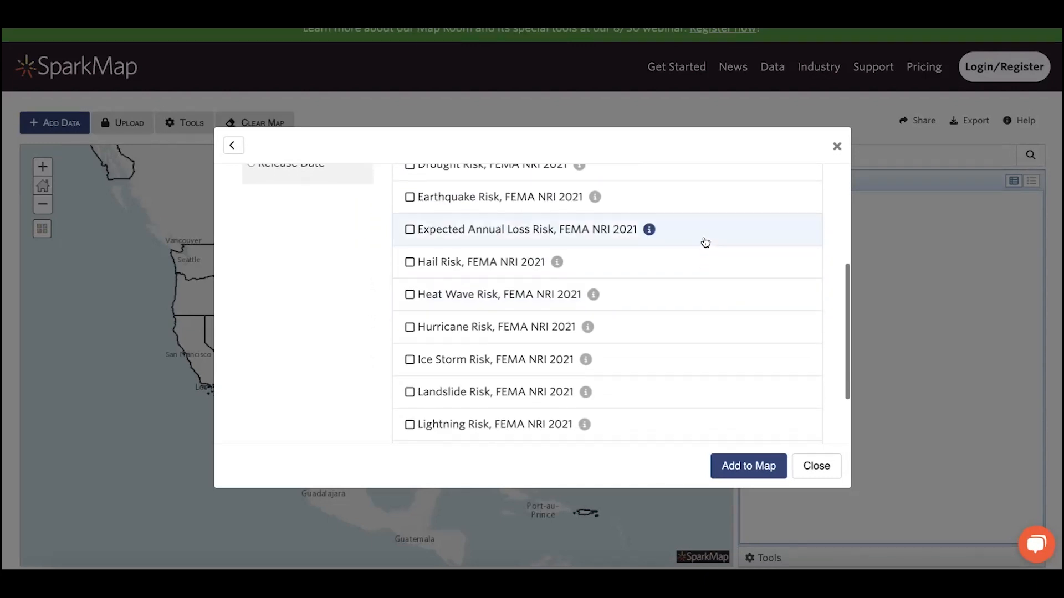
scroll(705, 242, "down", 3)
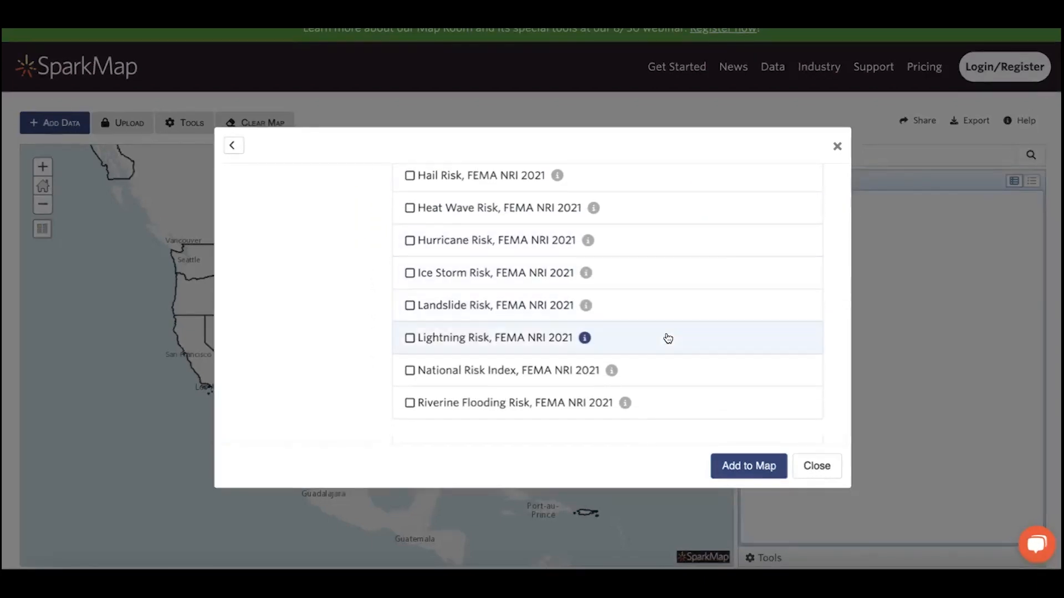
scroll(662, 366, "up", 8)
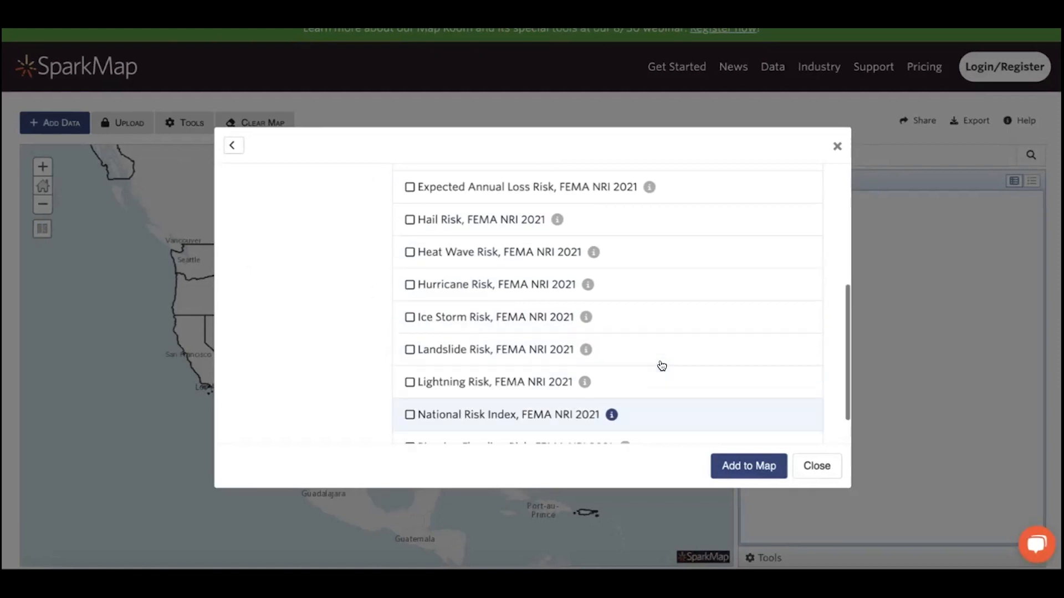
Step: Go to the second page of FEMA results and review the data layers listed there
left_click(812, 196)
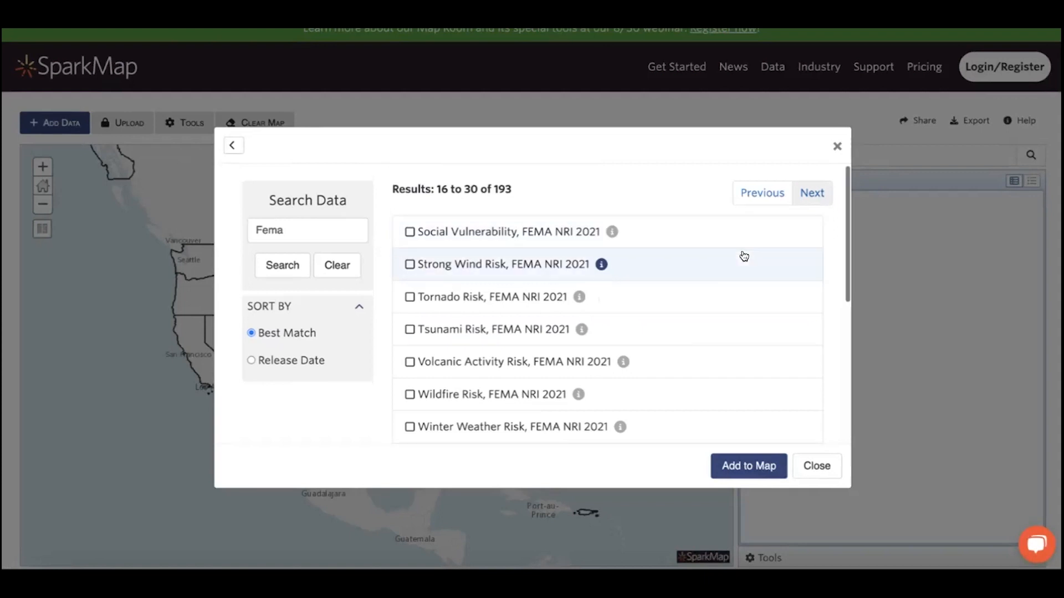
scroll(746, 257, "down", 1)
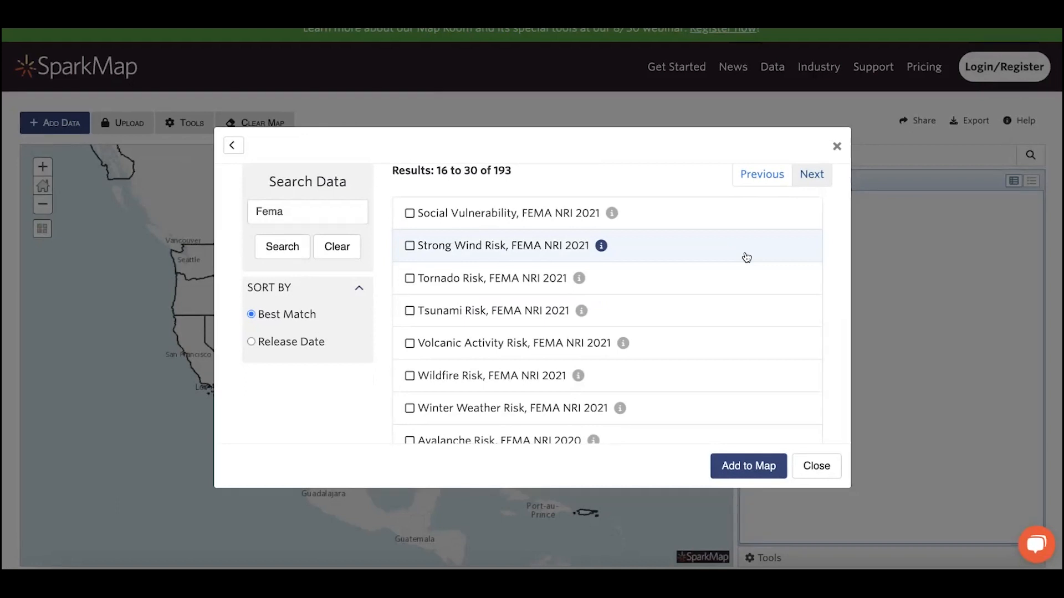
scroll(746, 257, "down", 1)
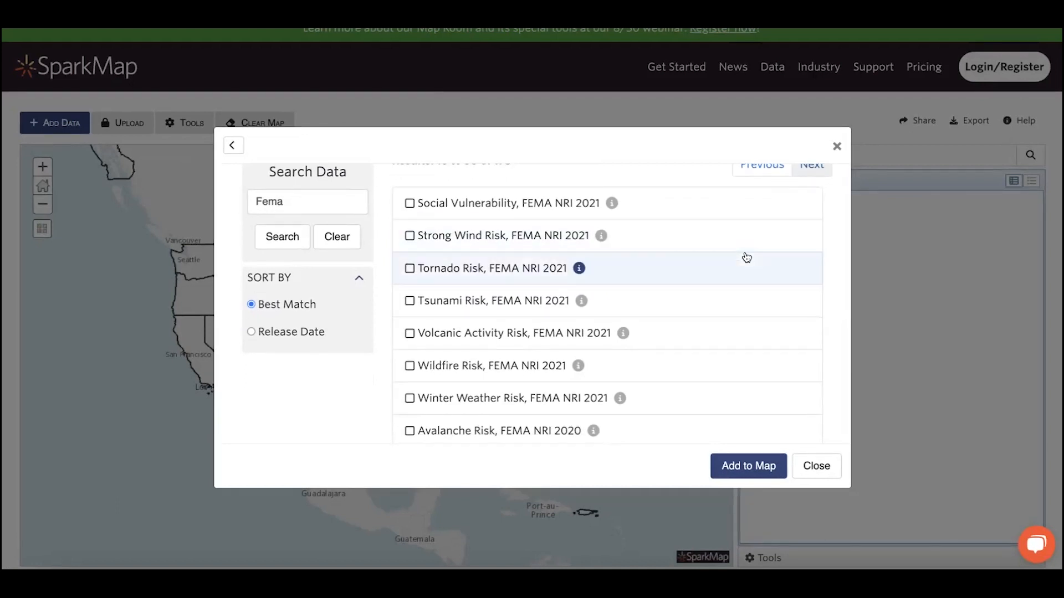
scroll(746, 257, "down", 1)
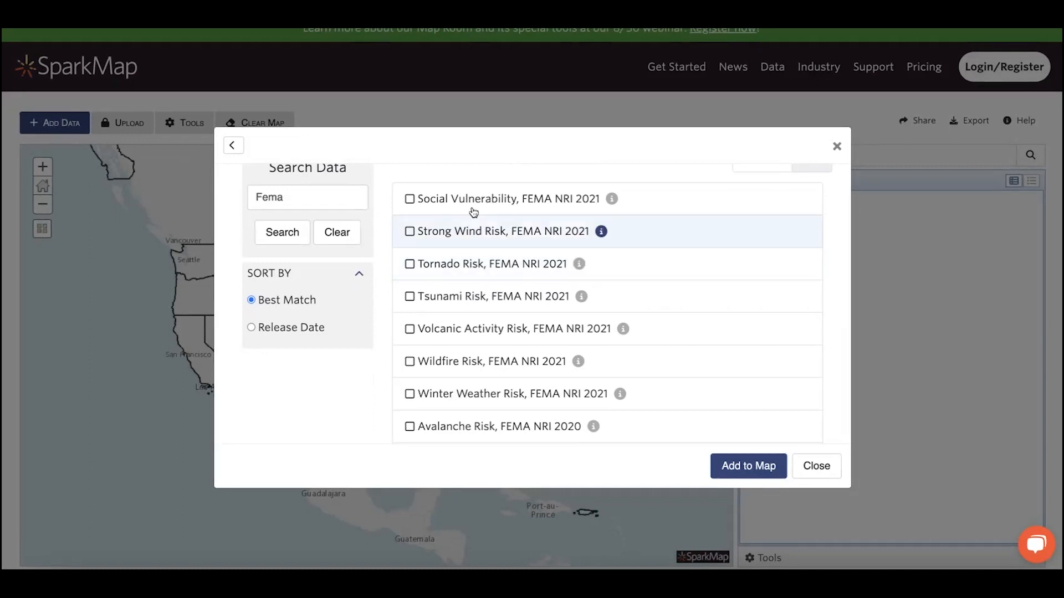
Step: Replace the search keyword with "wildfire" and run the data search again
left_click(347, 198)
key("ctrl+a")
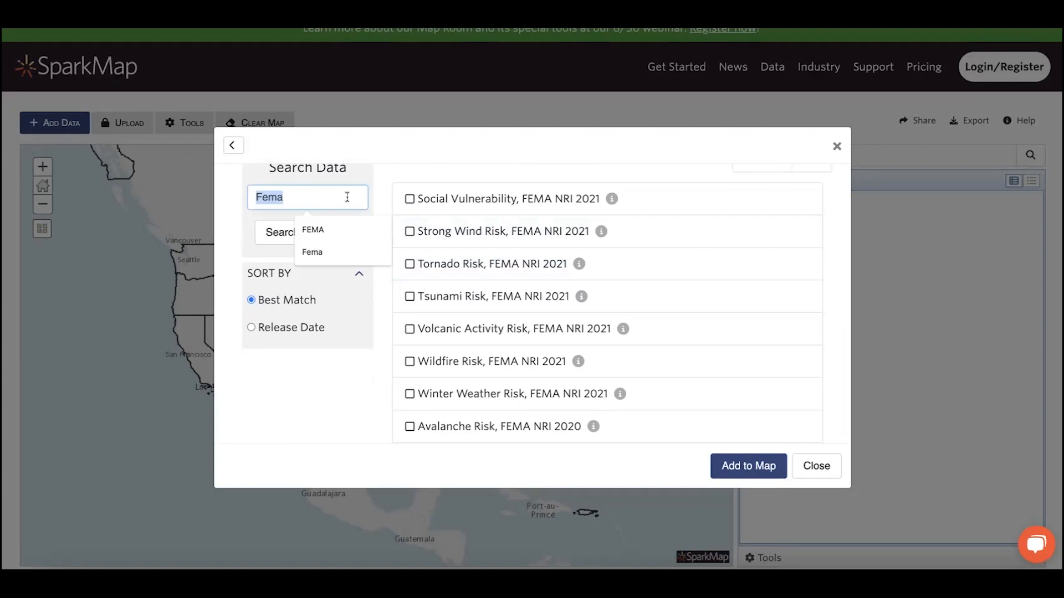
type("wildfire")
key("Return")
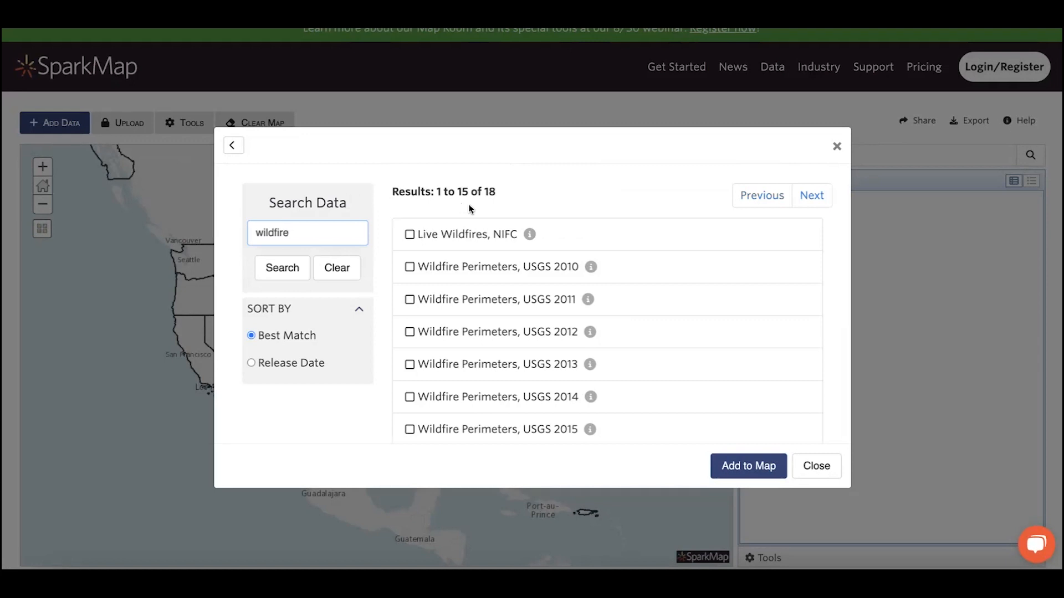
Step: Read the description, release date and release cycle of the Live Wildfires, NIFC layer, and close its details
left_click(530, 234)
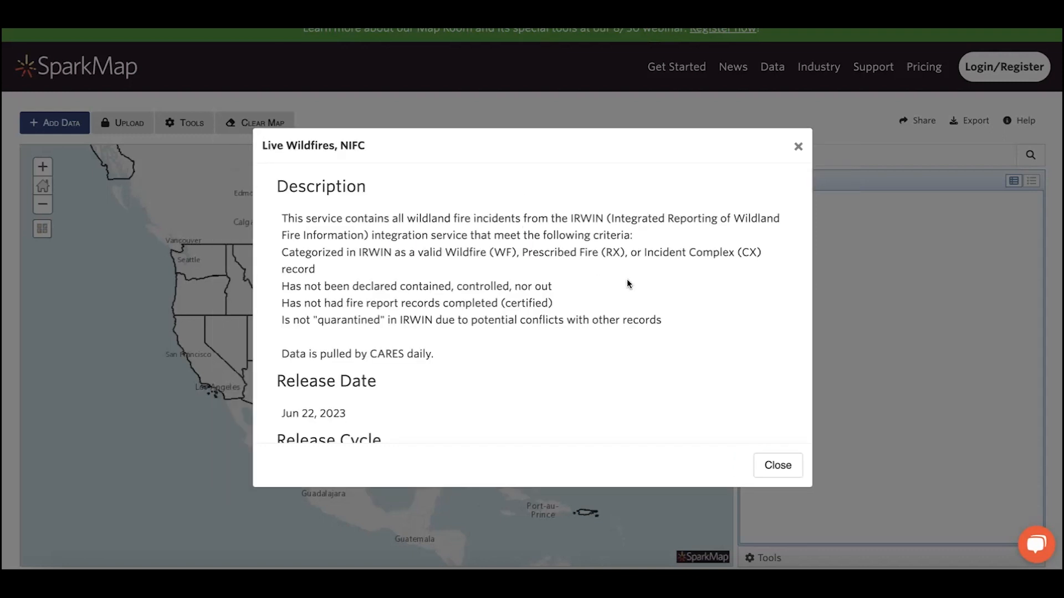
scroll(626, 283, "down", 2)
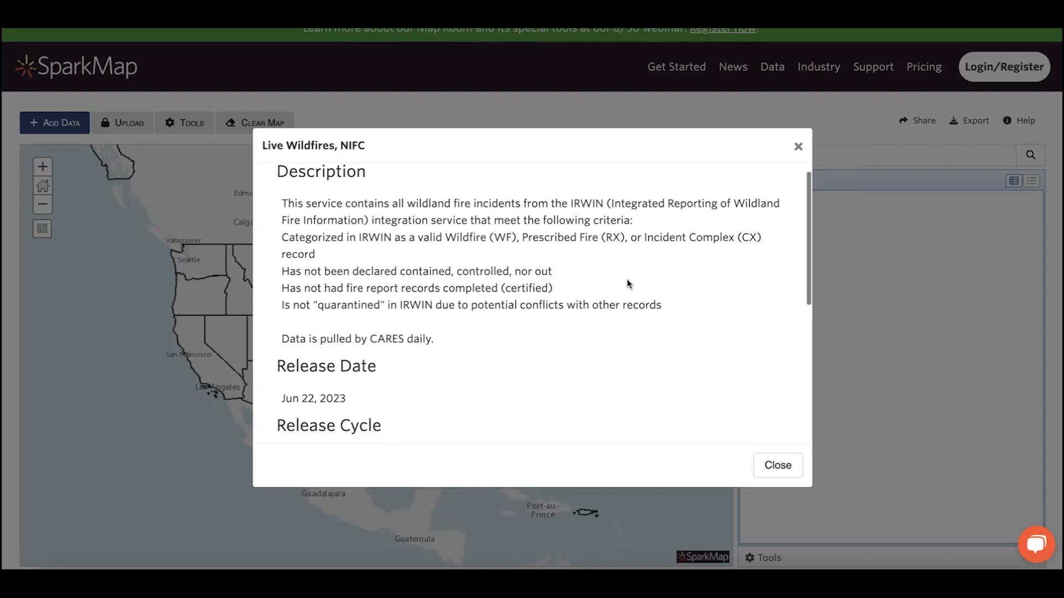
scroll(626, 284, "down", 1)
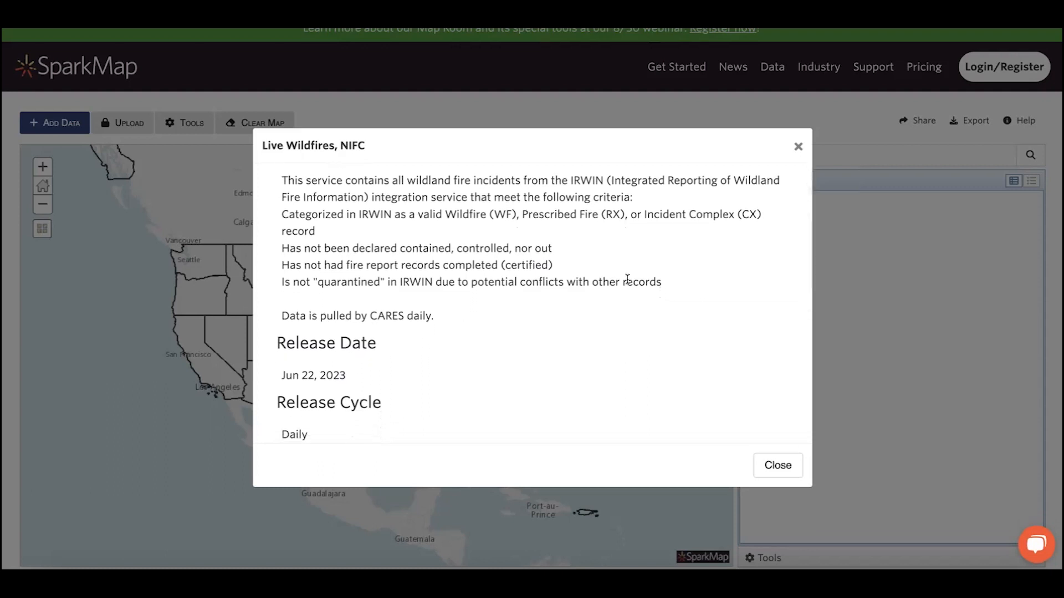
scroll(626, 284, "down", 1)
scroll(628, 279, "down", 1)
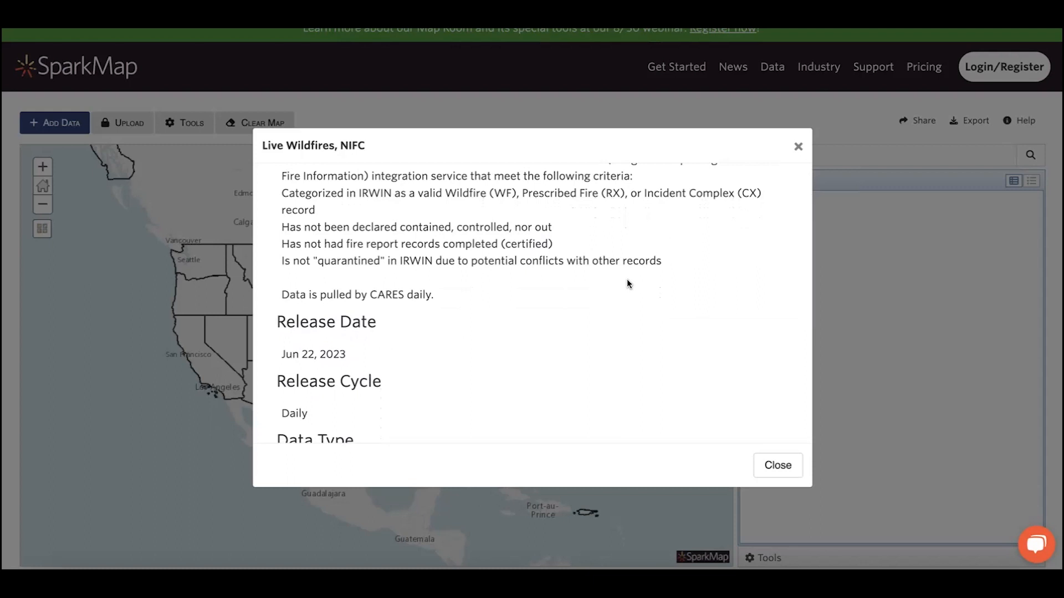
scroll(628, 283, "up", 3)
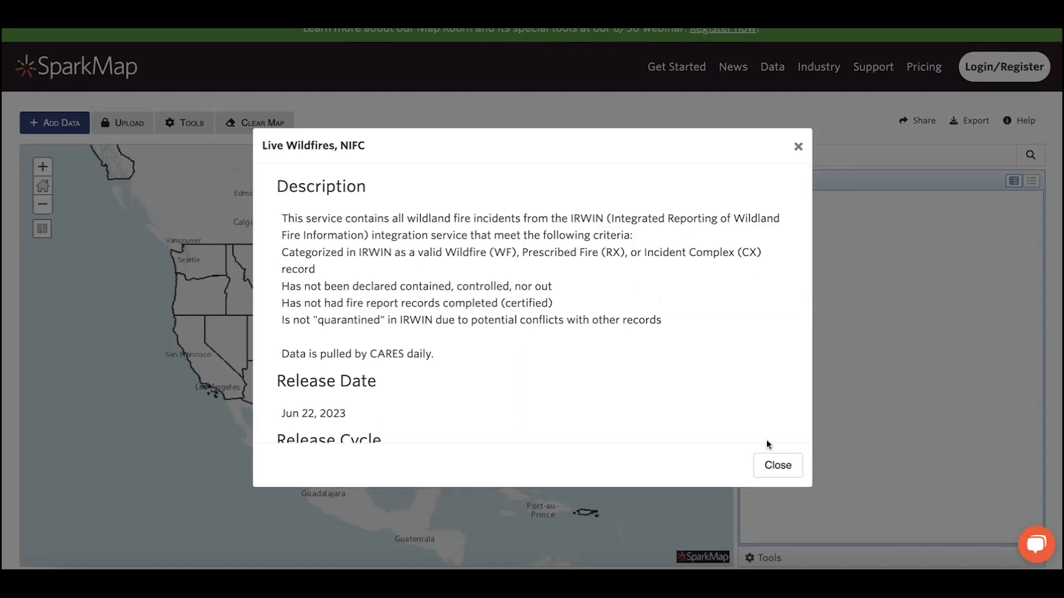
left_click(768, 469)
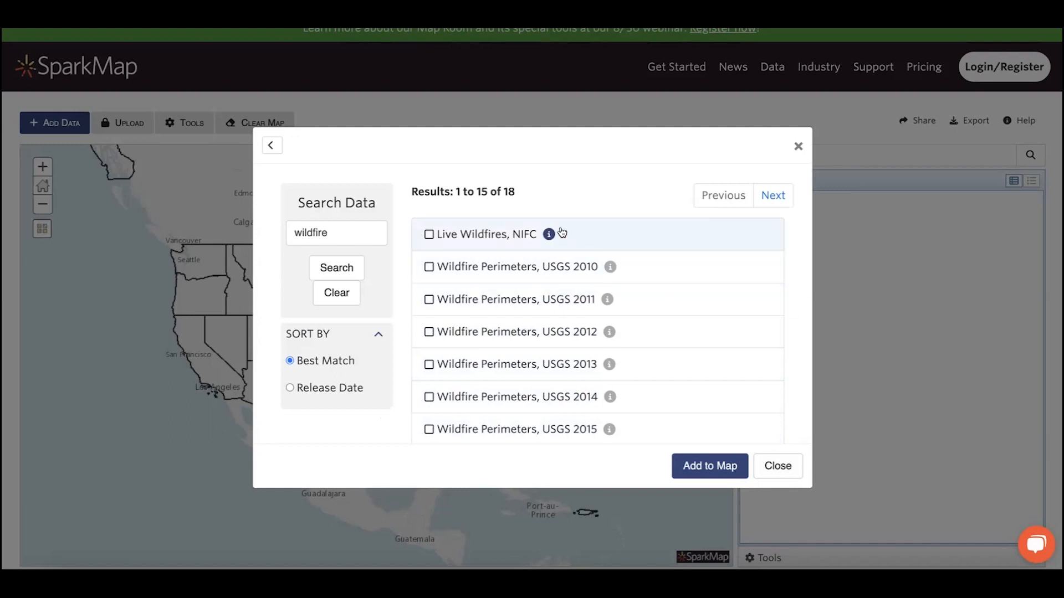
Step: Replace the search keyword with "resilience" and search the data for it
double_click(363, 229)
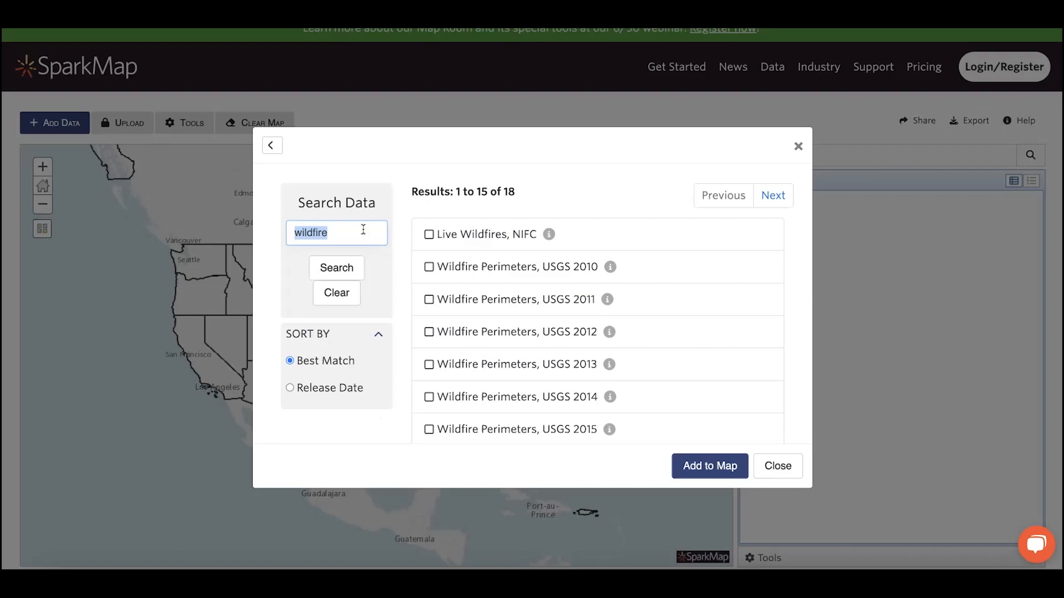
type("res")
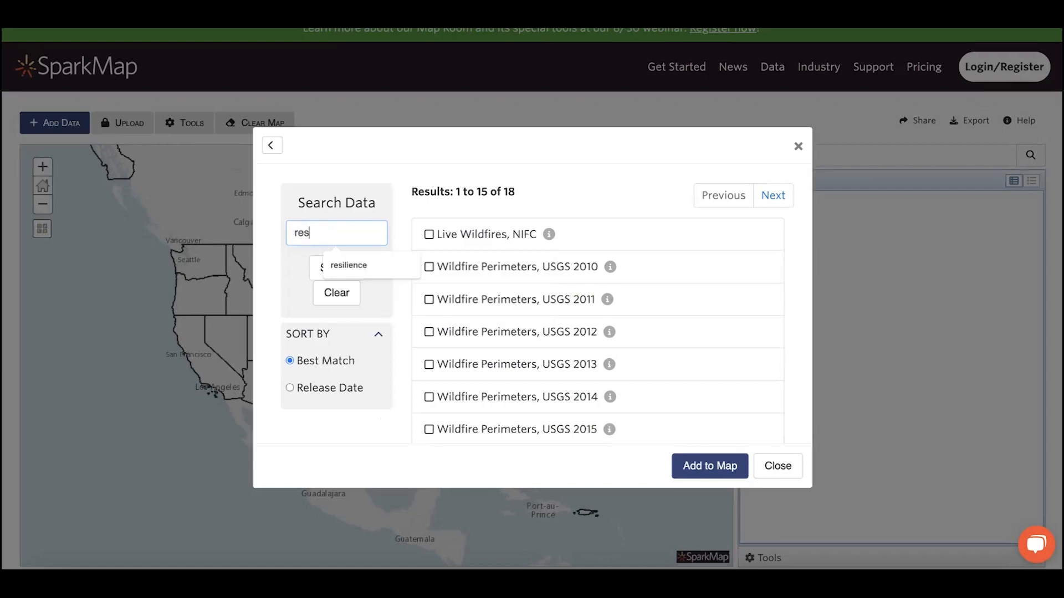
left_click(338, 265)
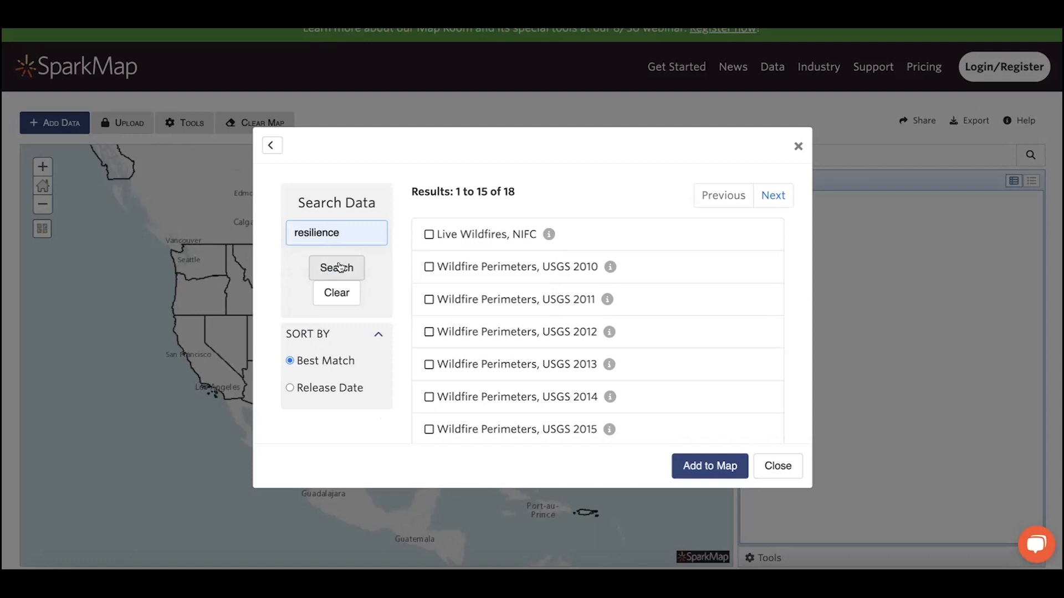
left_click(339, 266)
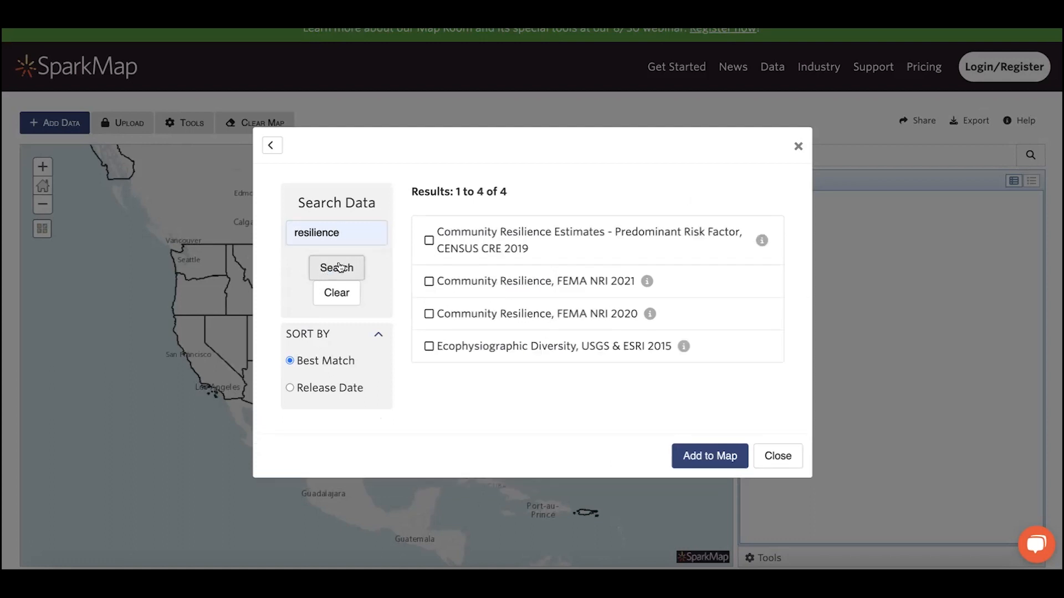
Step: Read the description, release date and data type of the Community Resilience, FEMA NRI 2021 layer, and close its details
left_click(647, 282)
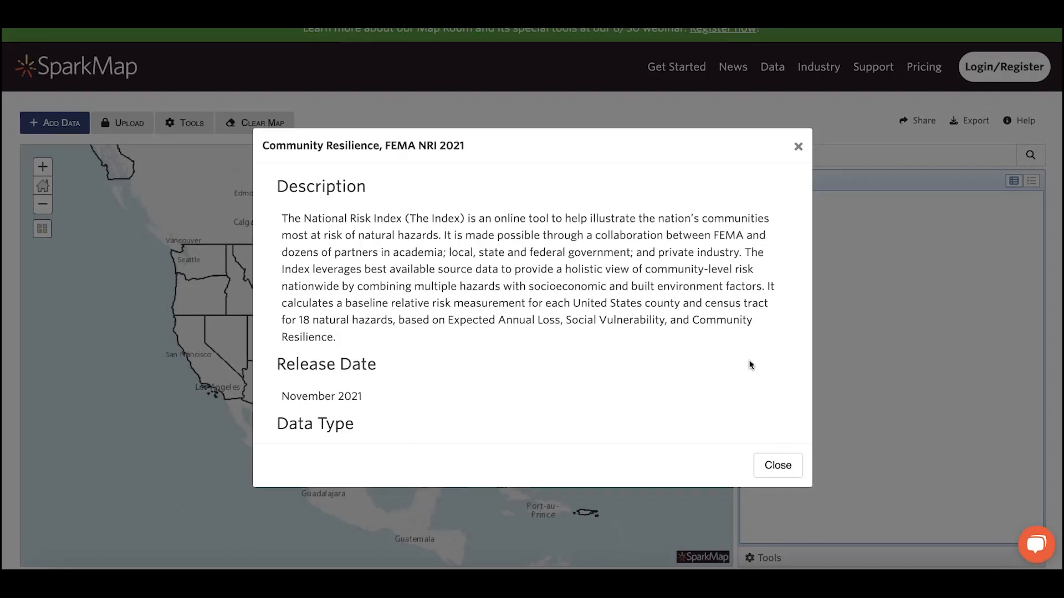
scroll(751, 365, "down", 1)
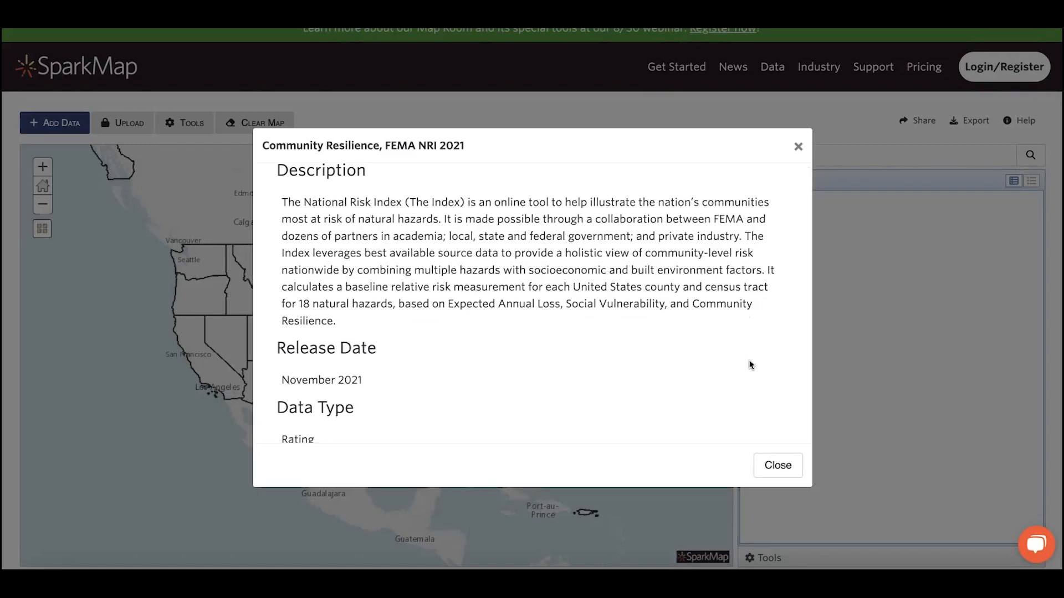
scroll(751, 365, "down", 2)
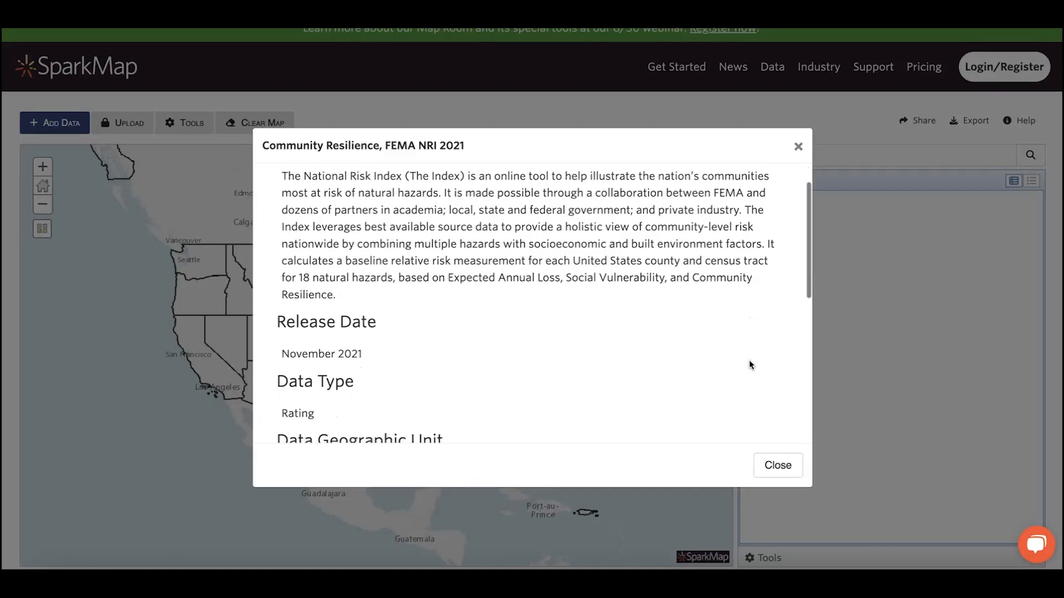
scroll(751, 365, "down", 1)
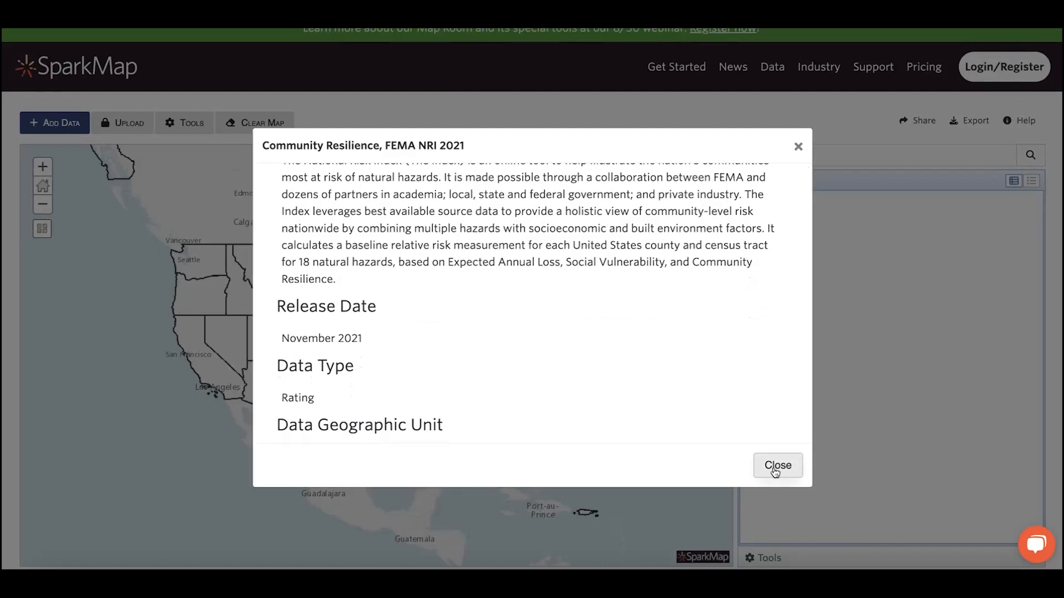
left_click(776, 467)
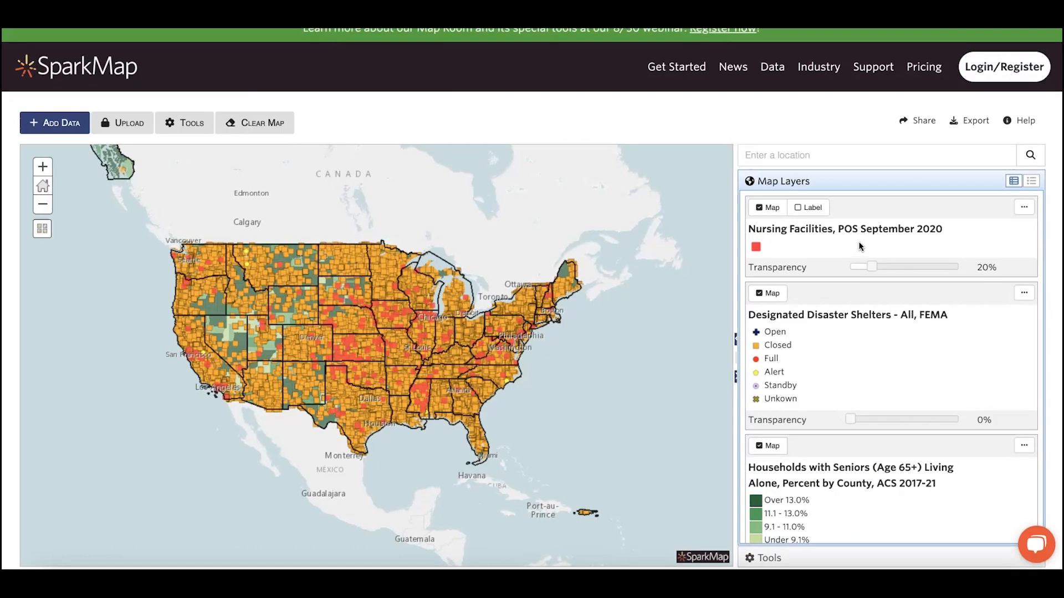
Step: Zoom the map to Kansas, then view and close the seniors-living-alone record for the county north of Dodge City
left_click(829, 159)
type("Ka")
type("nsas")
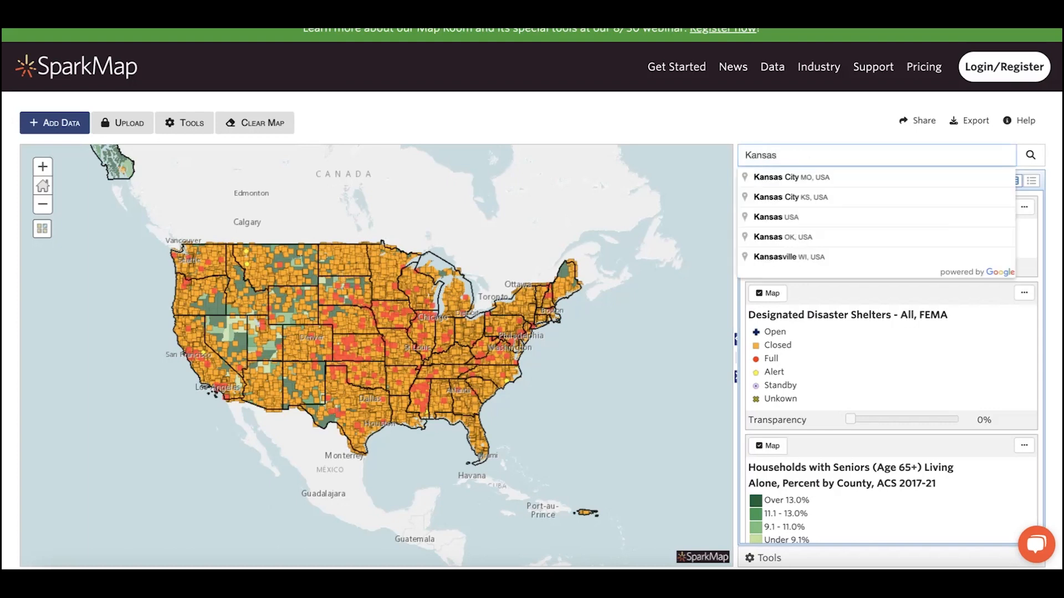
key("Return")
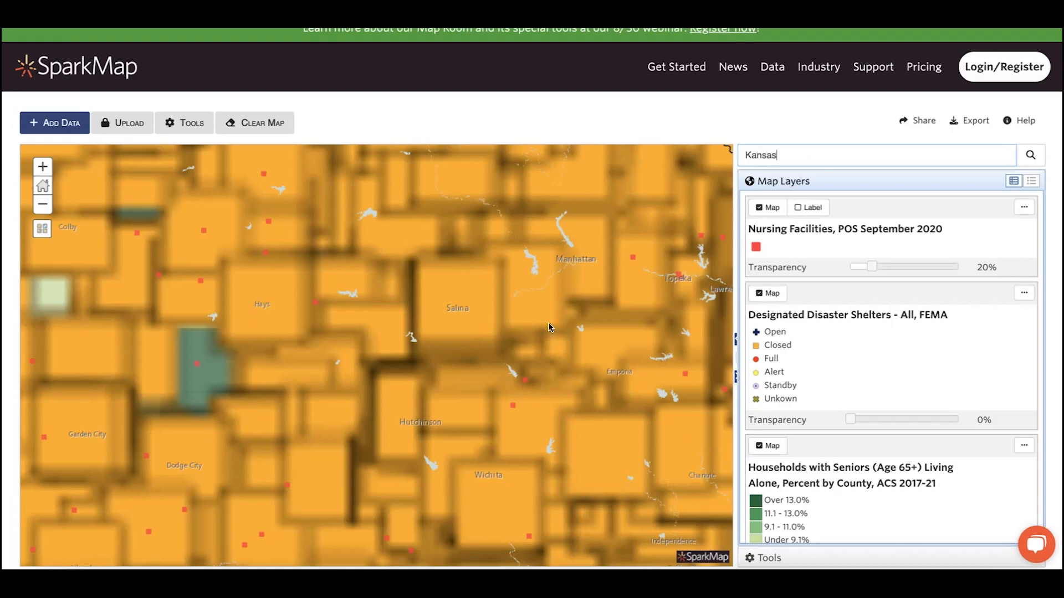
left_click(195, 375)
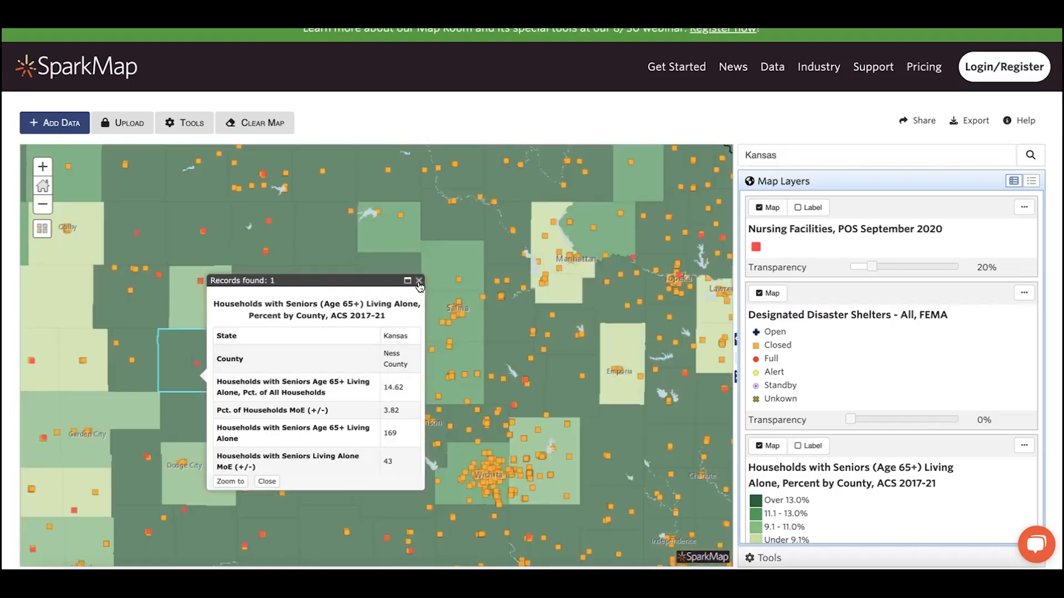
left_click(419, 281)
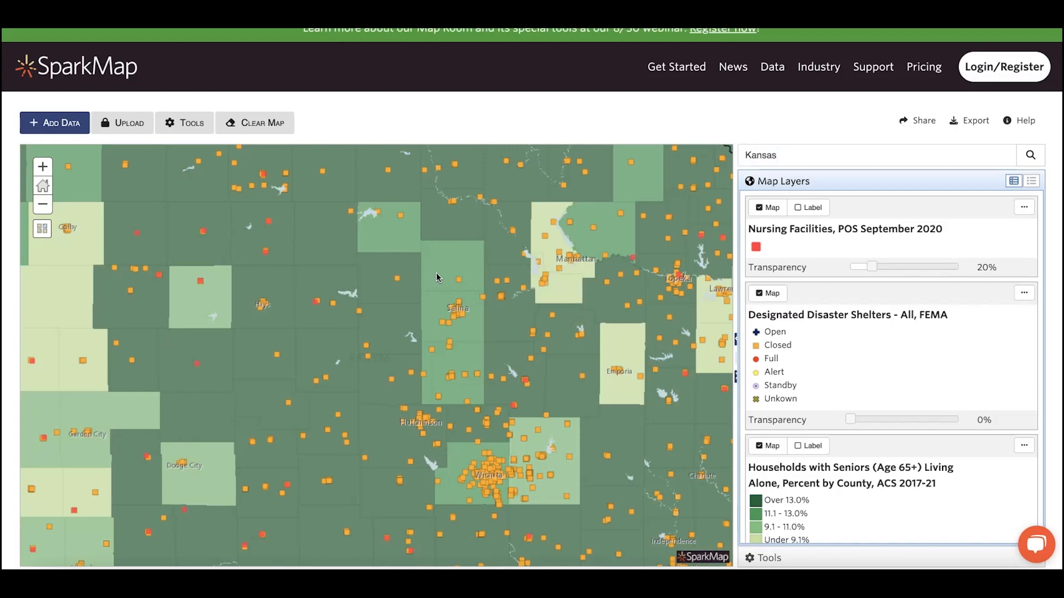
Step: Examine nursing facilities and disaster shelters across western Kansas, and read the legend of the Households with Seniors Living Alone layer
scroll(393, 261, "down", 1)
scroll(497, 294, "up", 1)
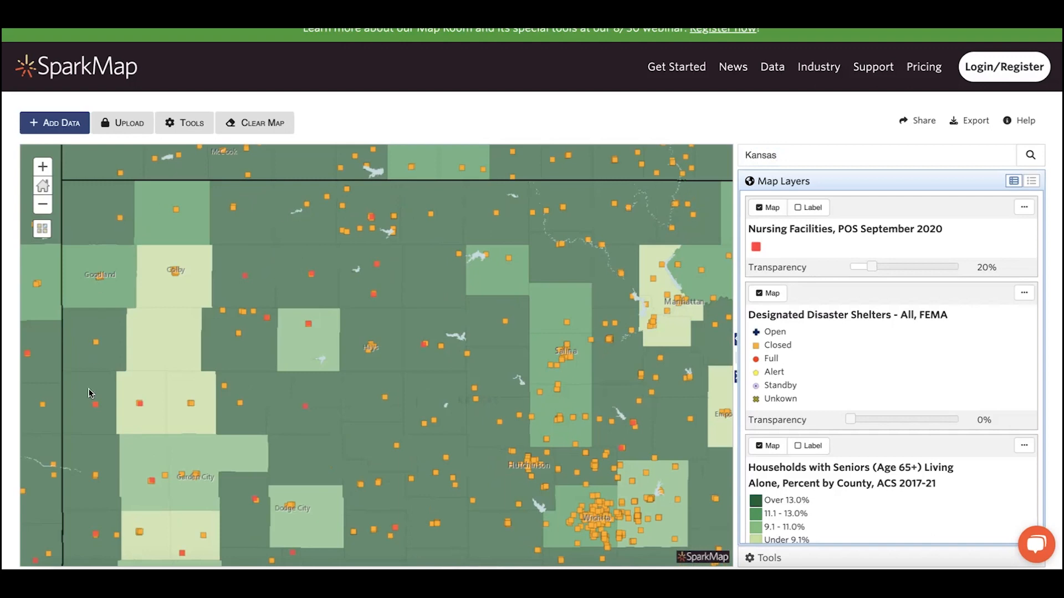
scroll(90, 393, "down", 1)
scroll(91, 285, "up", 1)
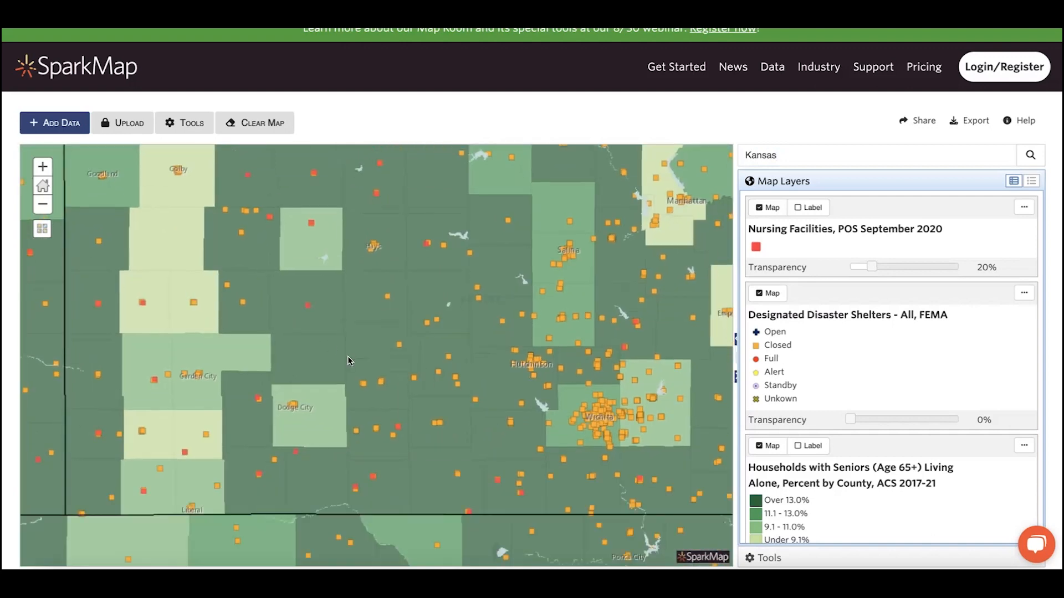
left_click_drag(348, 356, 330, 351)
scroll(840, 431, "down", 1)
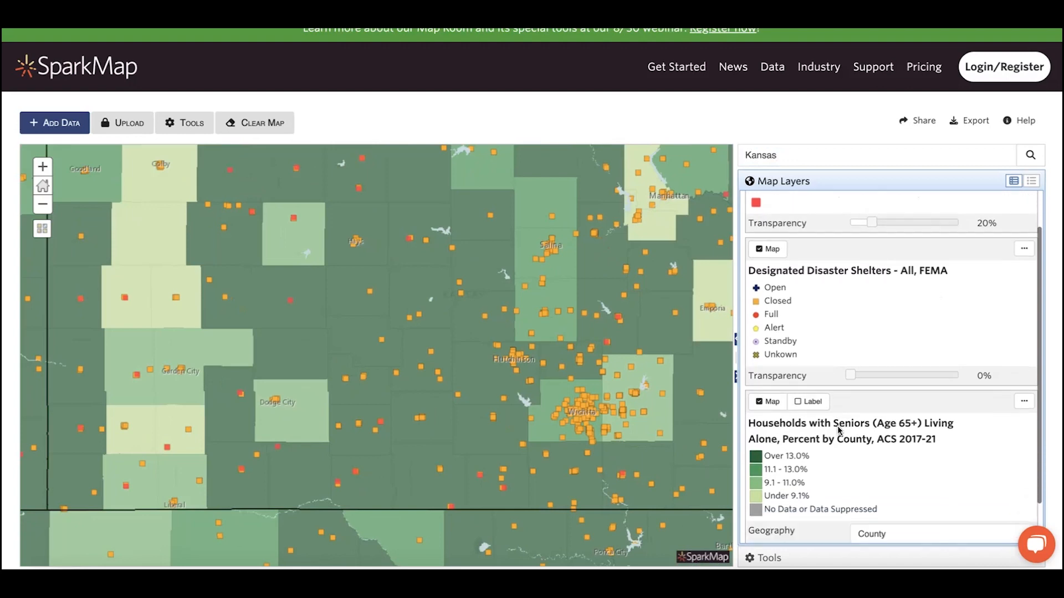
scroll(839, 430, "down", 1)
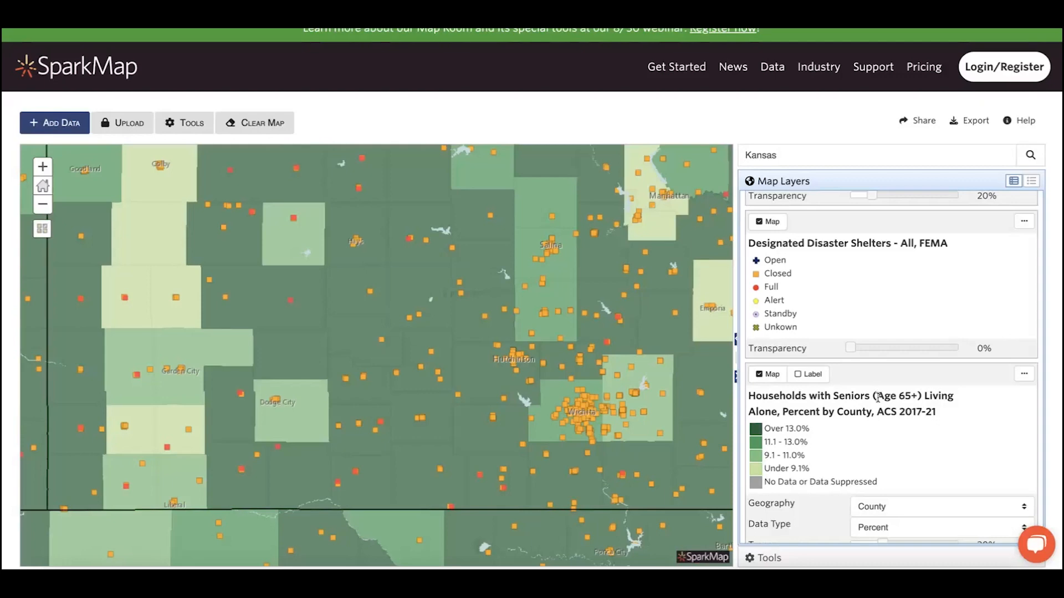
Step: View the percentage of households with seniors living alone in Hodgeman County, close the record and return to the Nursing Facilities layer's legend
left_click(300, 344)
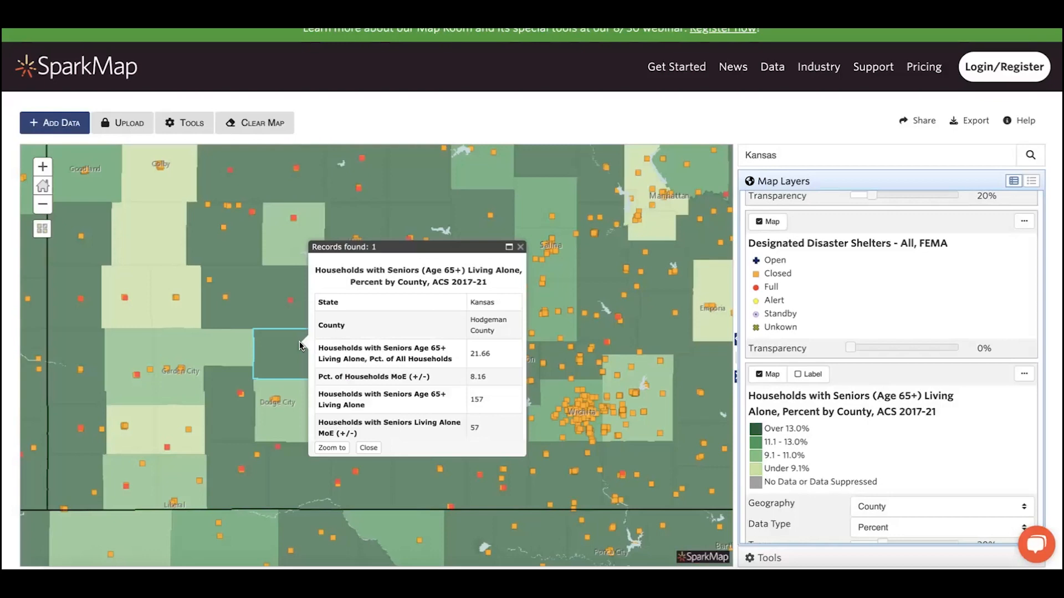
left_click_drag(299, 347, 301, 315)
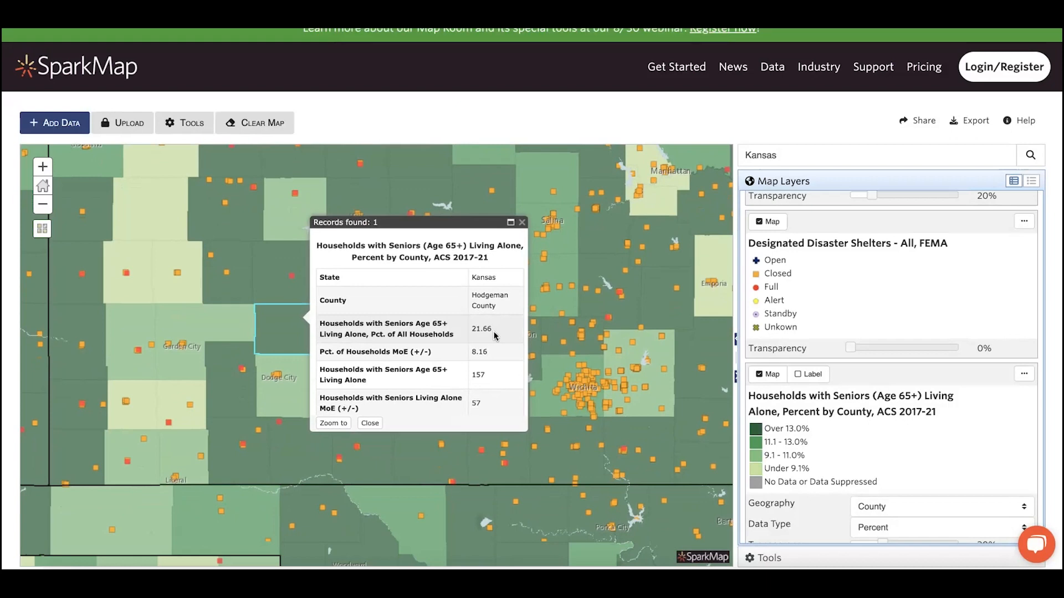
left_click(522, 223)
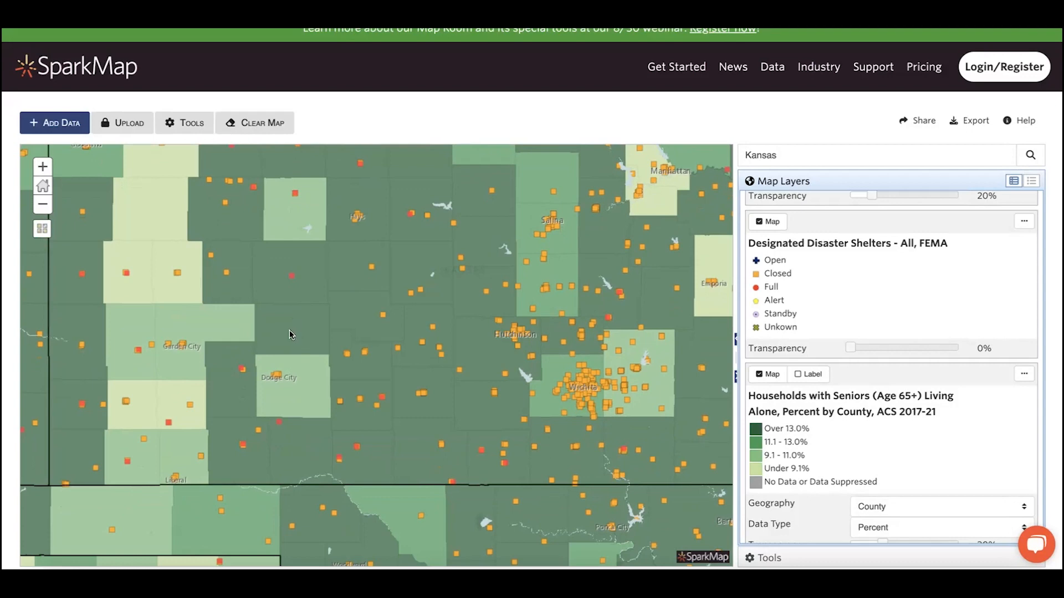
scroll(792, 227, "up", 2)
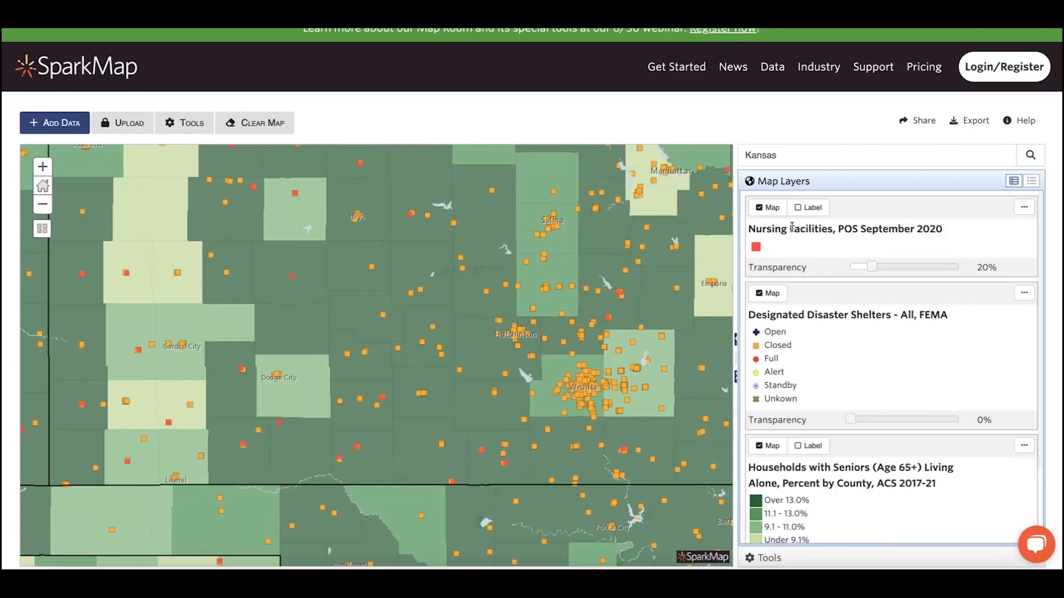